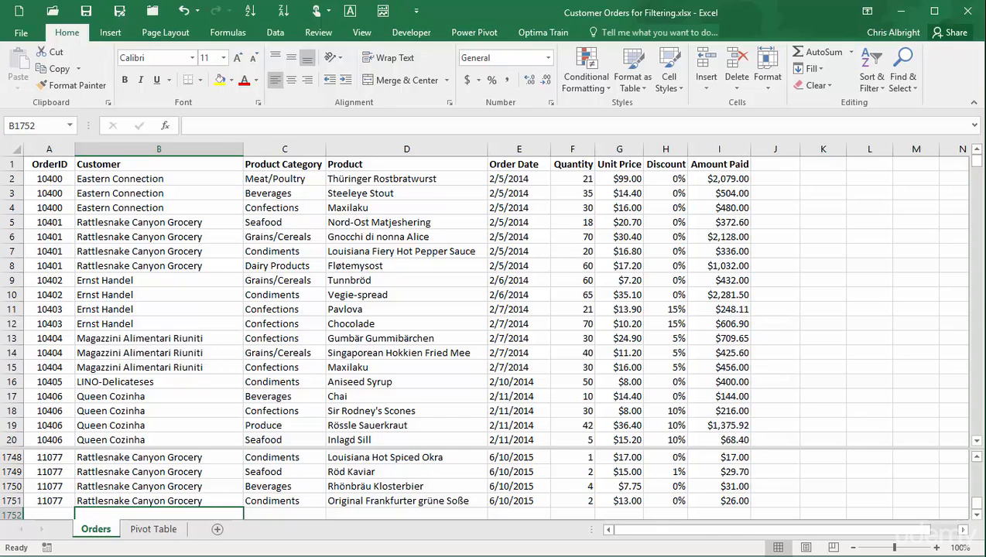
- Switch to the Pivot Table sheet and review the filter options available for a customer row label
click(163, 529)
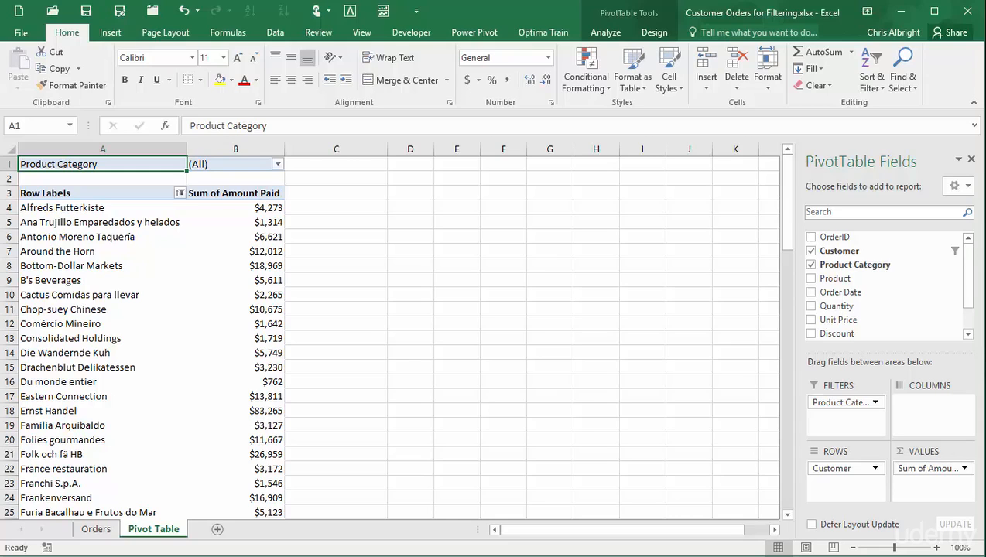
click(90, 238)
right_click(91, 238)
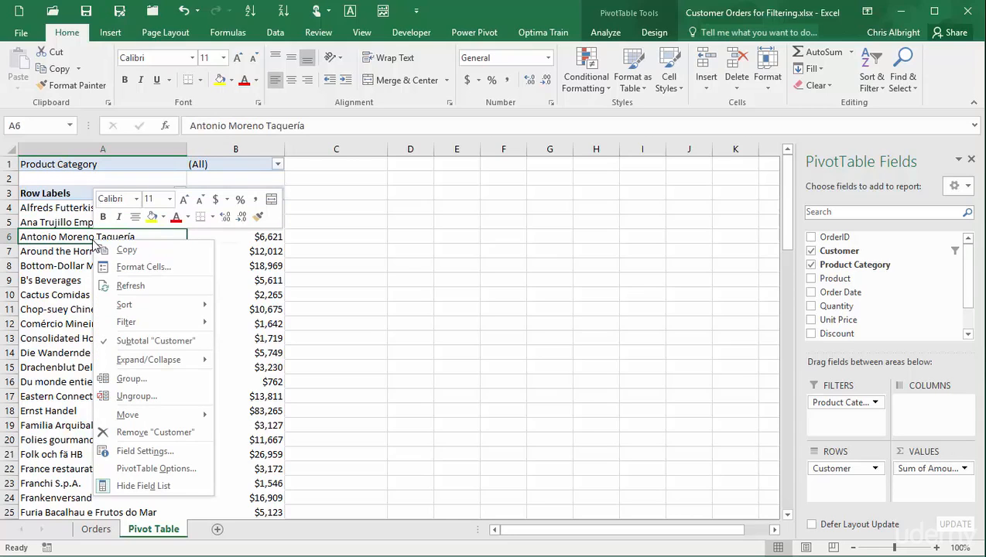
mouse_move(159, 323)
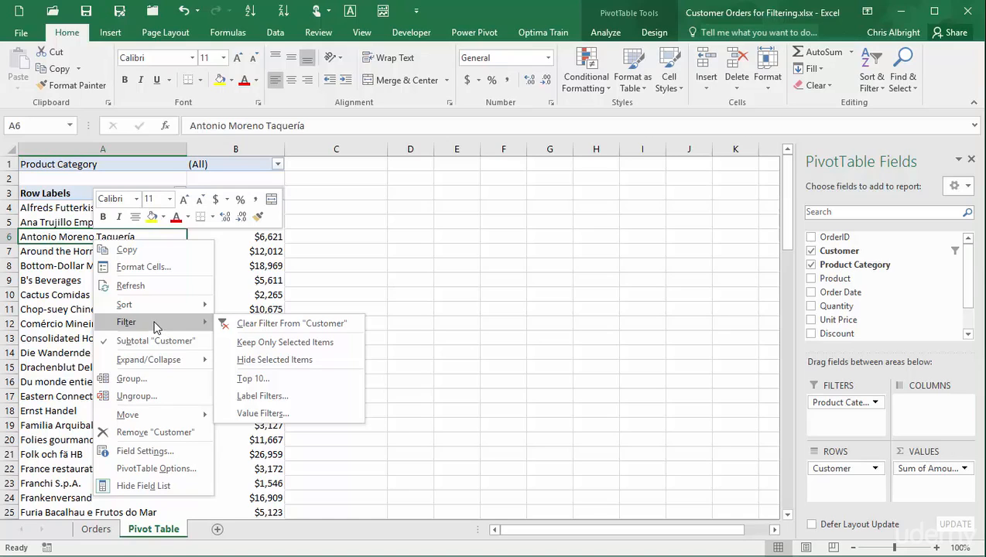
click(54, 272)
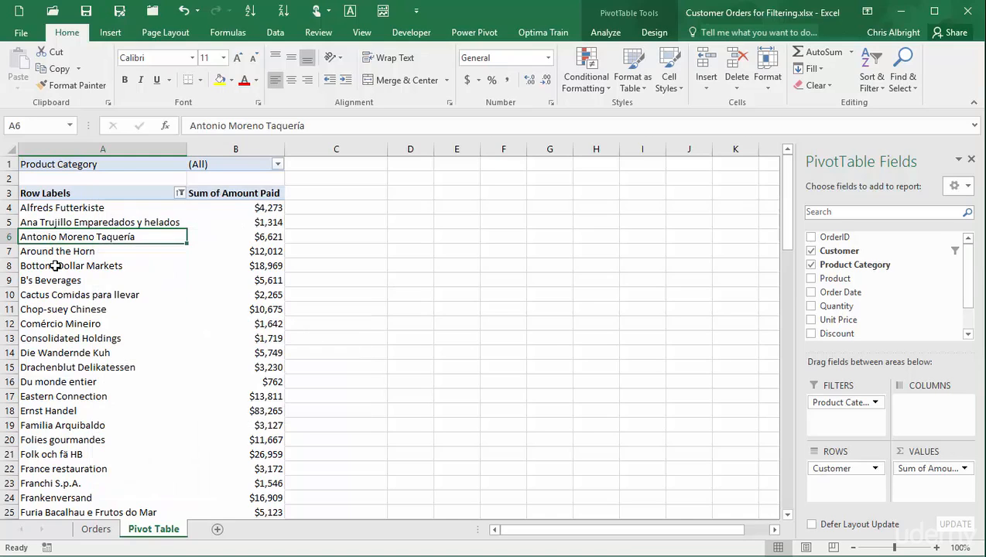
- Try filtering the pivot table to keep only customers Bottom-Dollar Markets through Die Wandernde Kuh, and undo the filter
drag(51, 267, 47, 348)
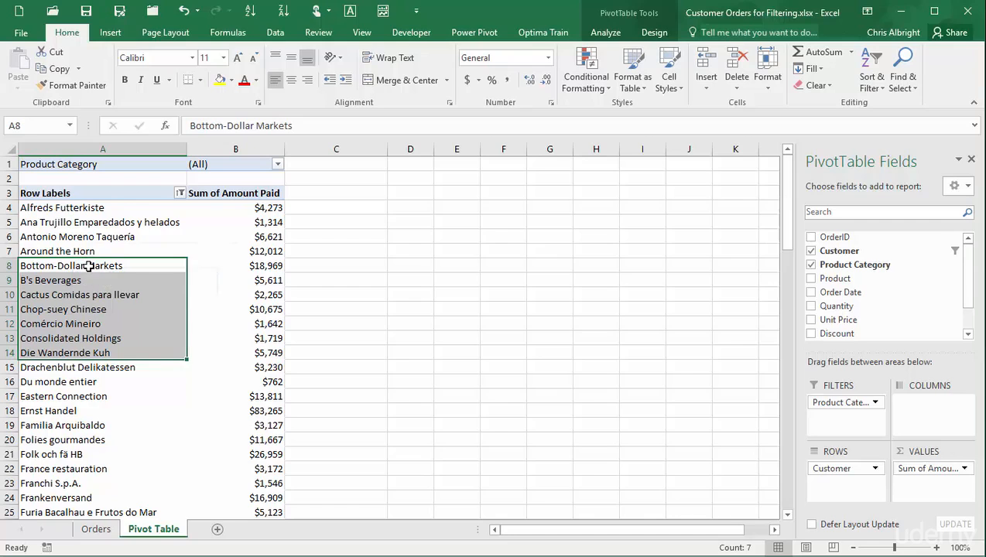
right_click(87, 266)
mouse_move(133, 350)
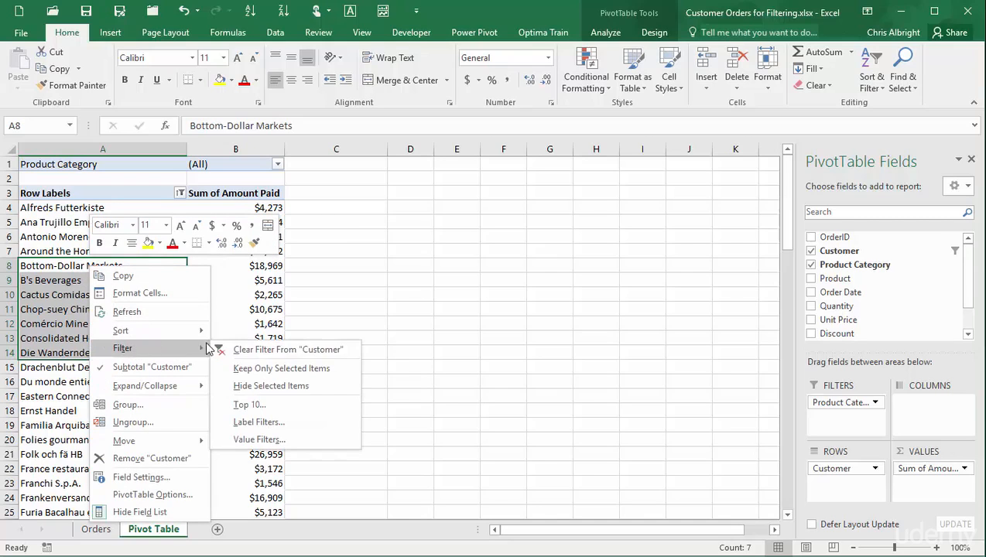
click(236, 368)
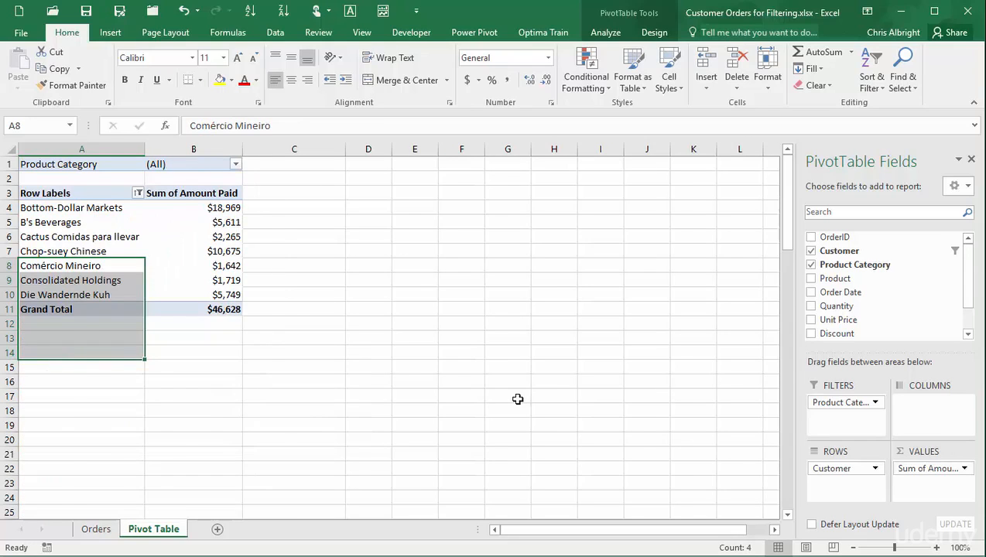
key(ctrl+z)
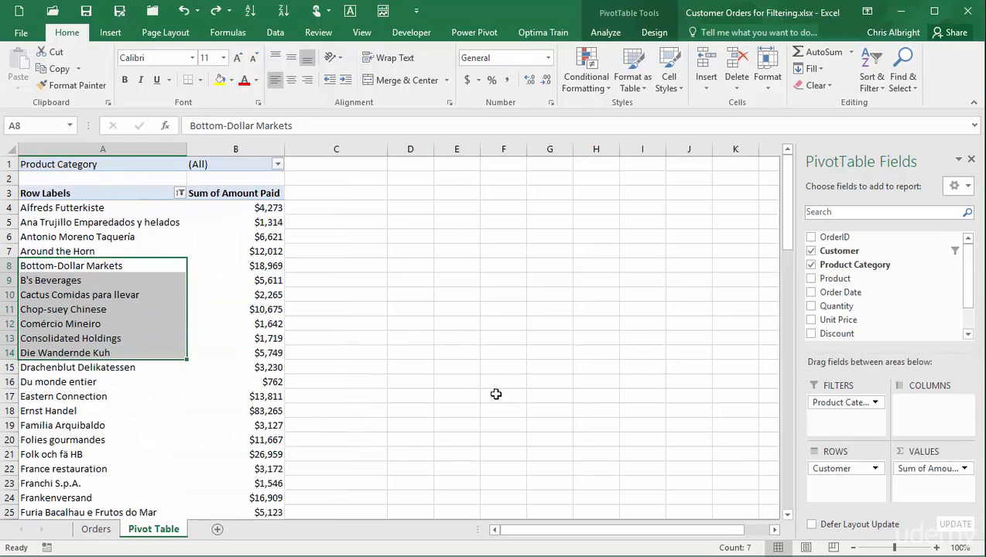
- Try hiding the selected customers, Bottom-Dollar Markets through Die Wandernde Kuh, with the row label filter, and undo it
right_click(87, 266)
mouse_move(139, 350)
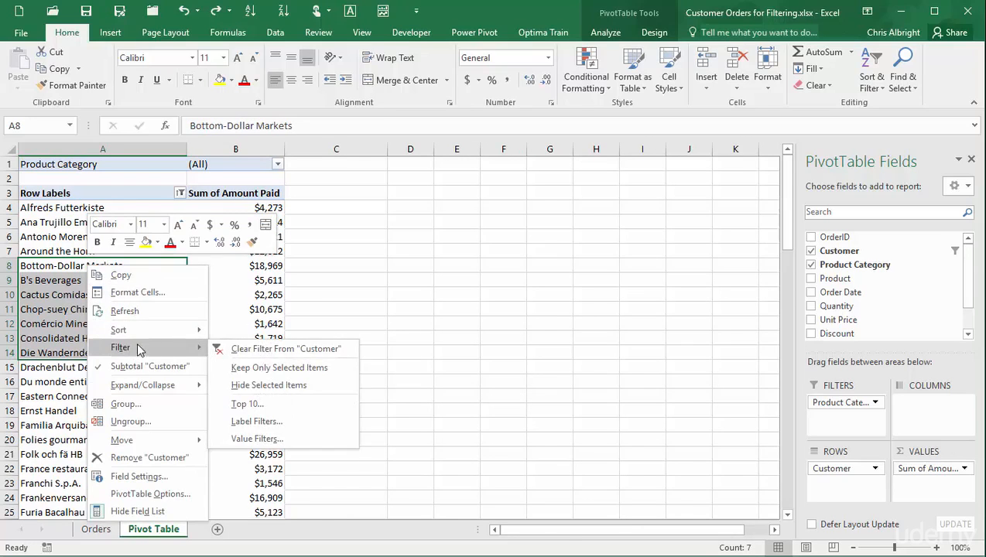
click(264, 384)
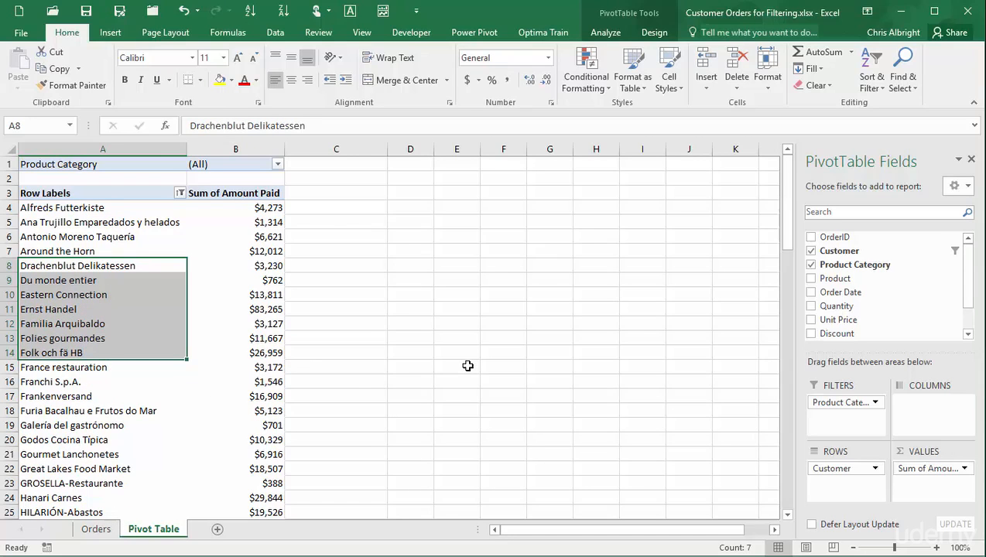
key(ctrl+z)
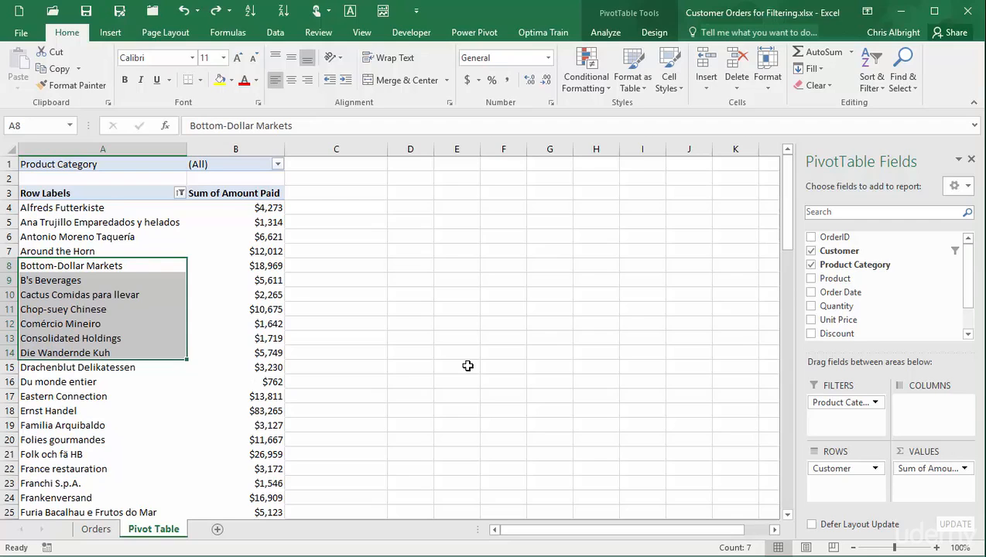
- Try a label filter showing customers whose label equals *Gourmet*, and undo it
right_click(75, 265)
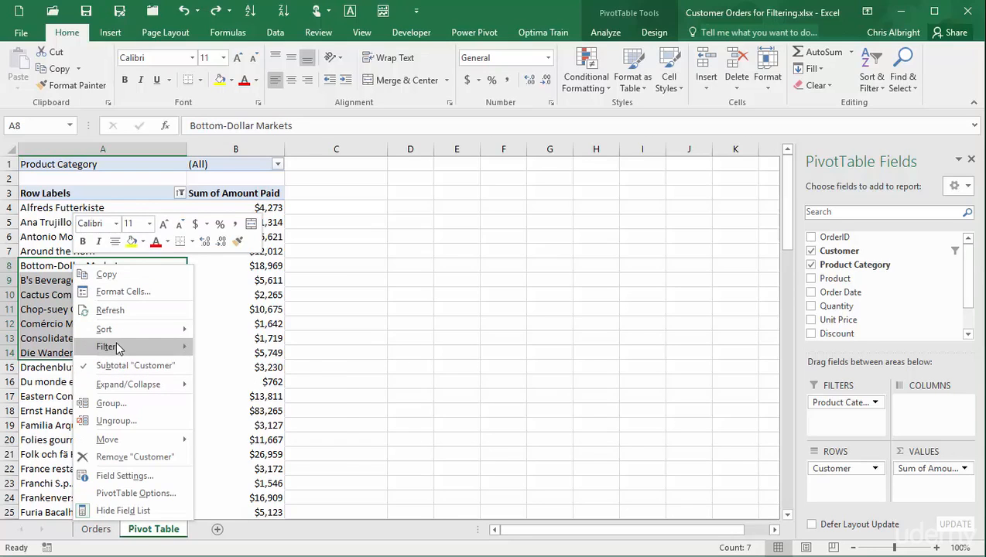
mouse_move(117, 348)
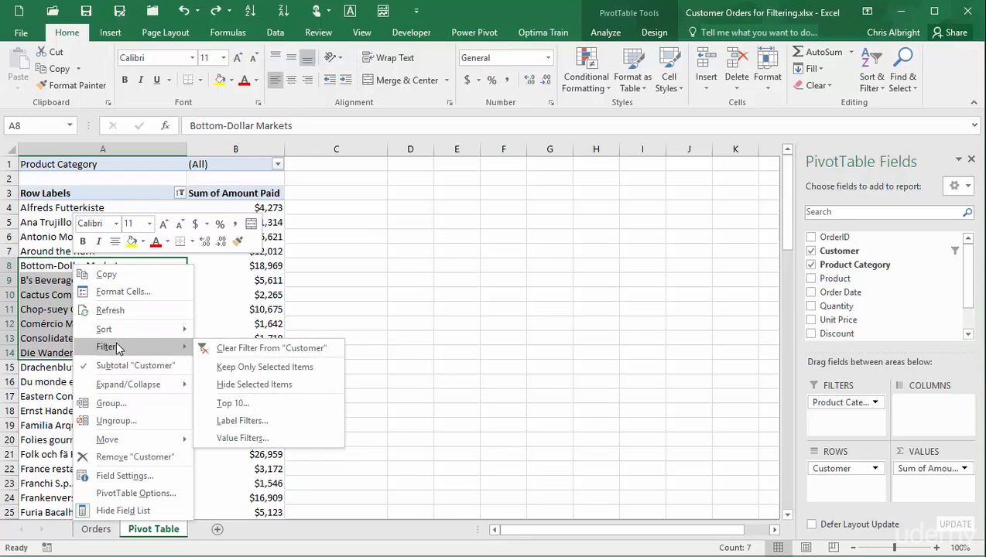
click(239, 421)
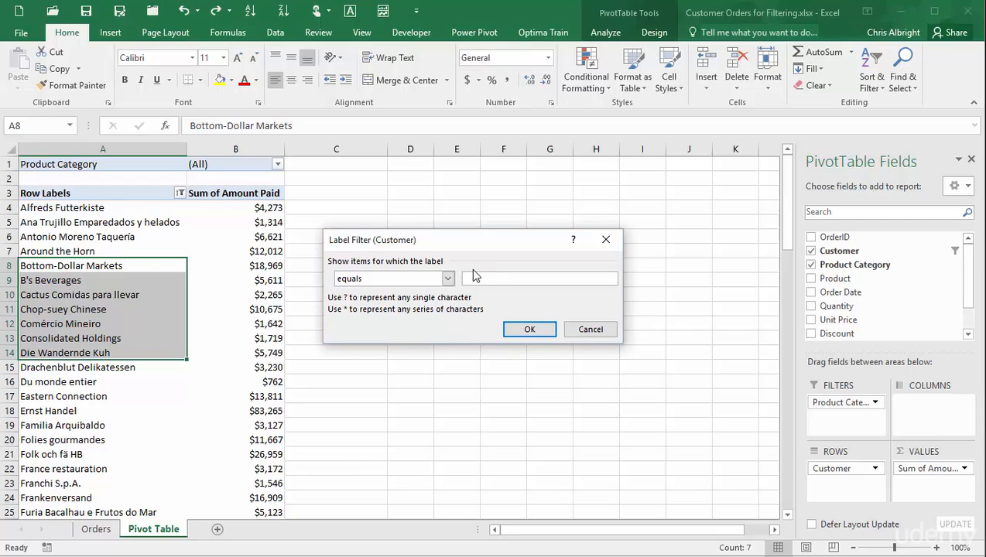
text(*Gourmet*)
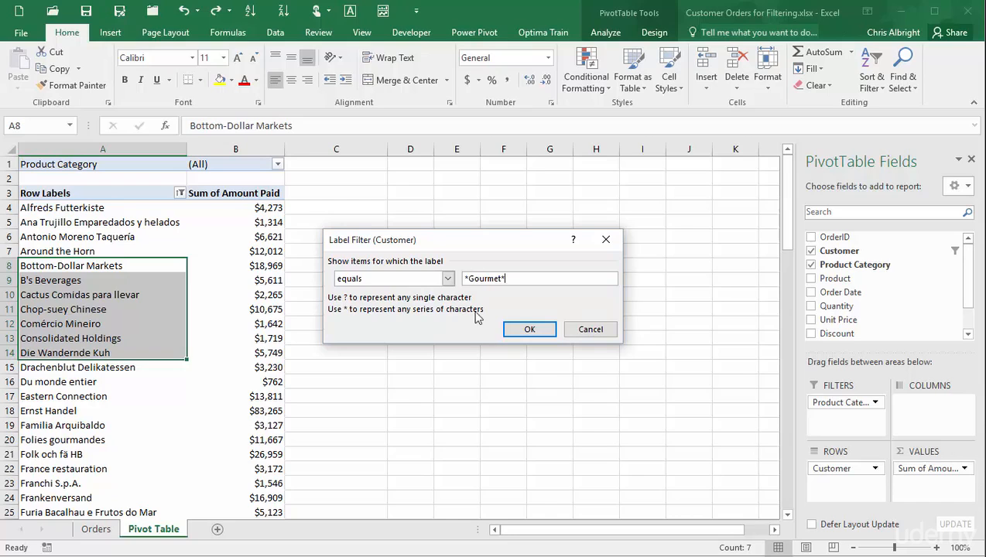
click(530, 329)
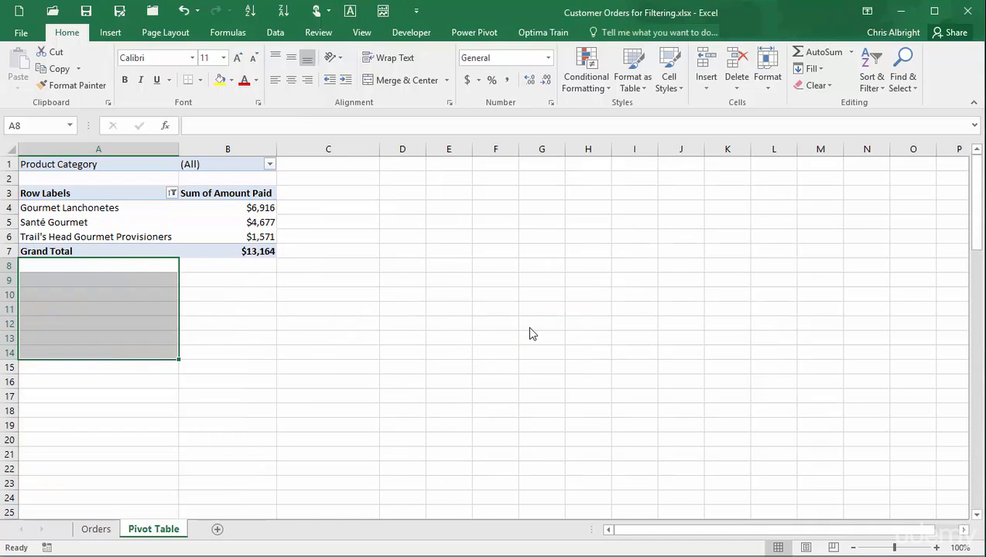
key(ctrl+z)
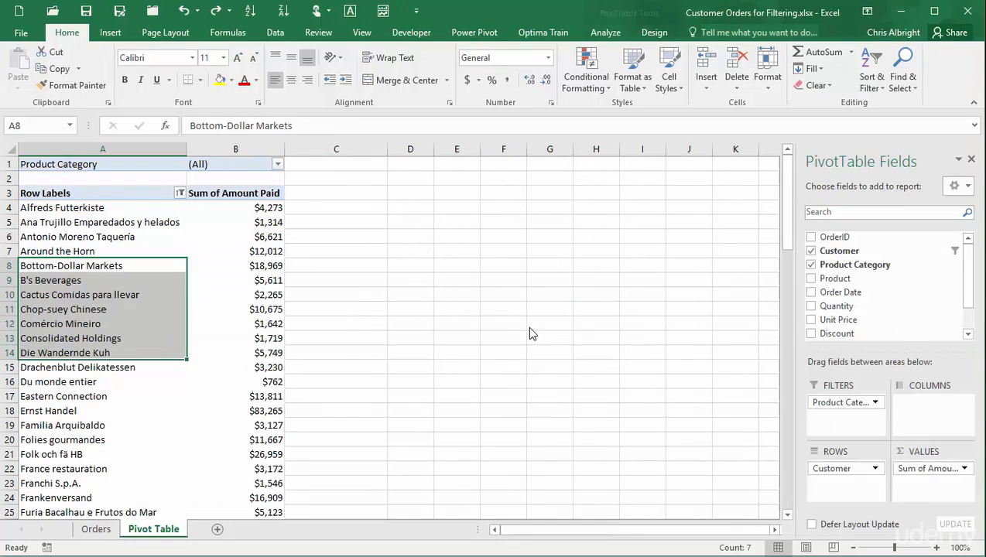
- Apply a value filter to the customers where Sum of Amount Paid is greater than 5000
click(114, 267)
right_click(114, 266)
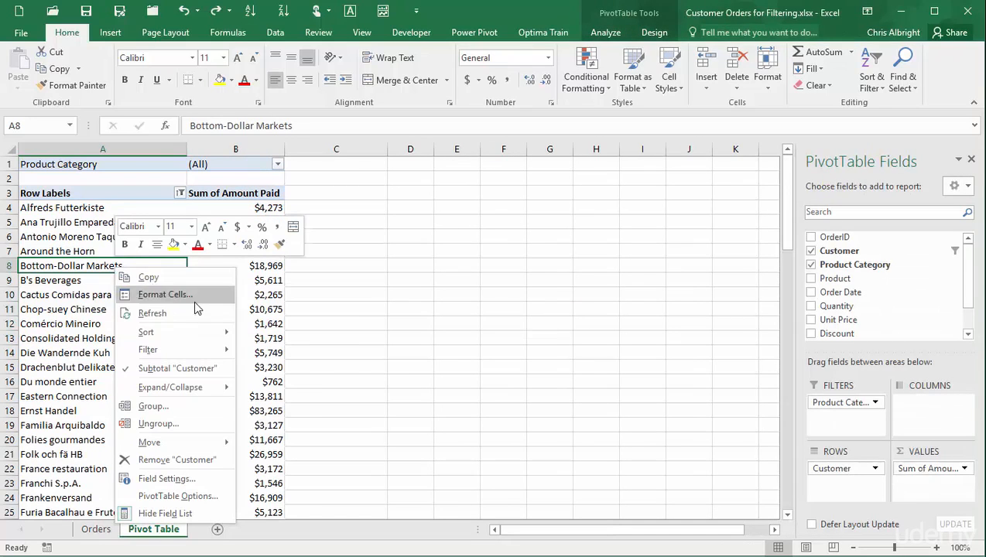
mouse_move(219, 348)
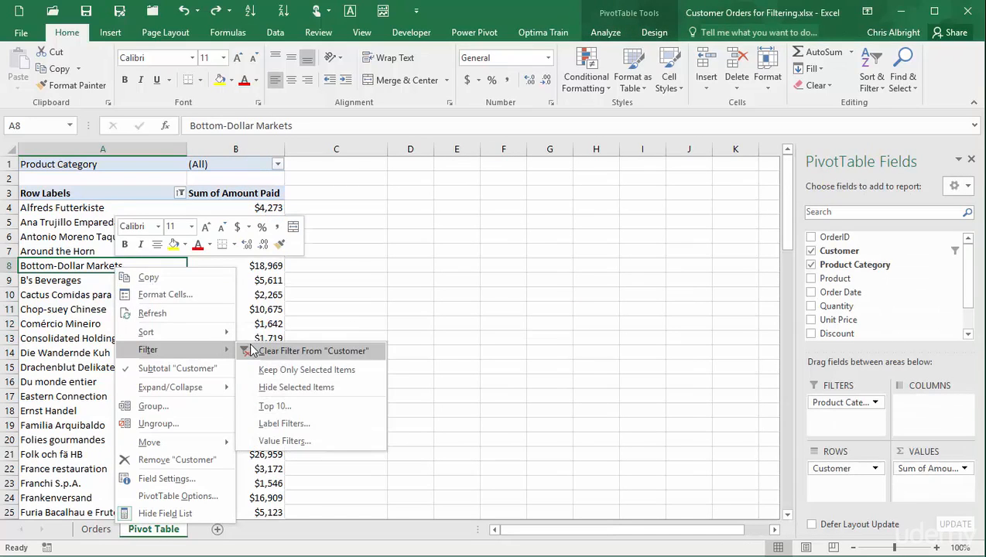
click(284, 441)
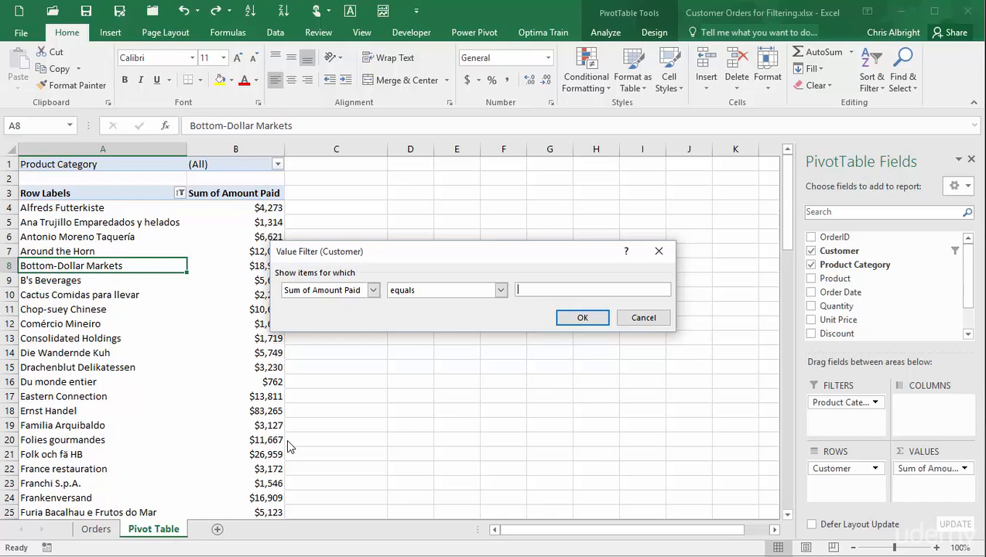
click(500, 289)
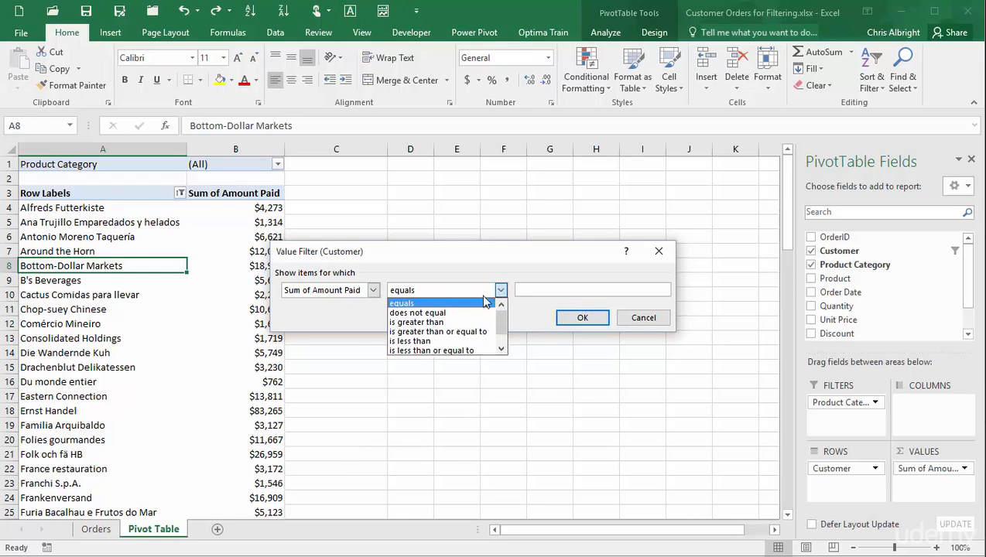
click(450, 323)
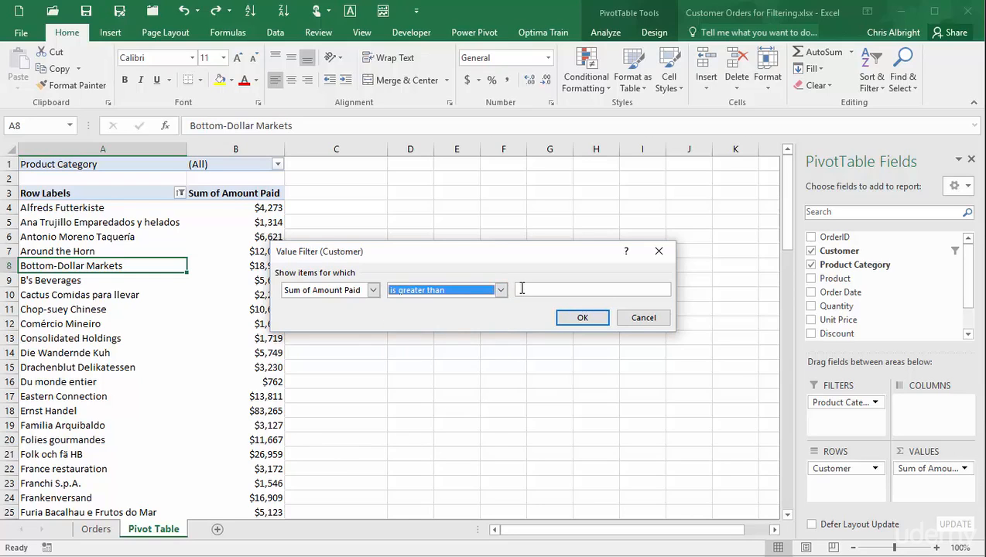
click(523, 287)
text(5000)
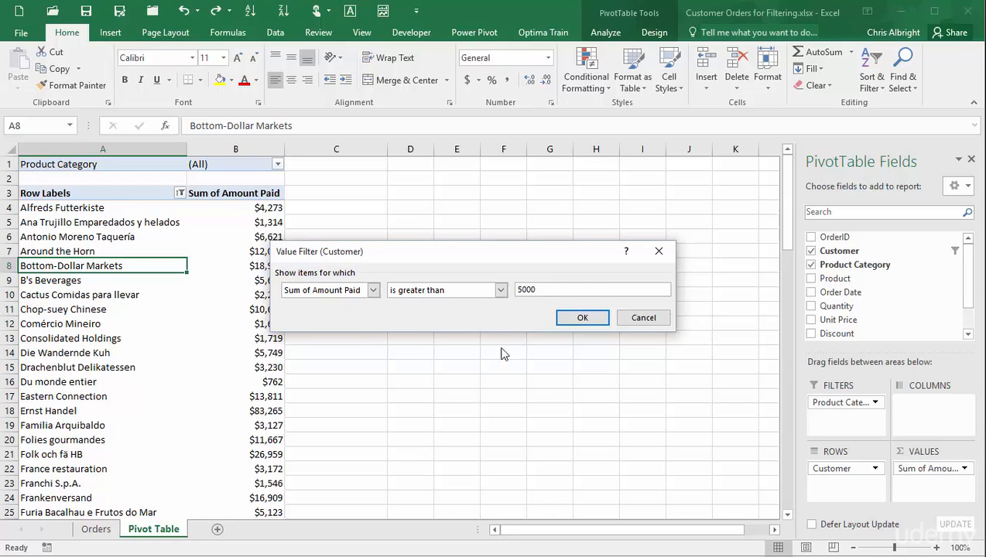
click(603, 324)
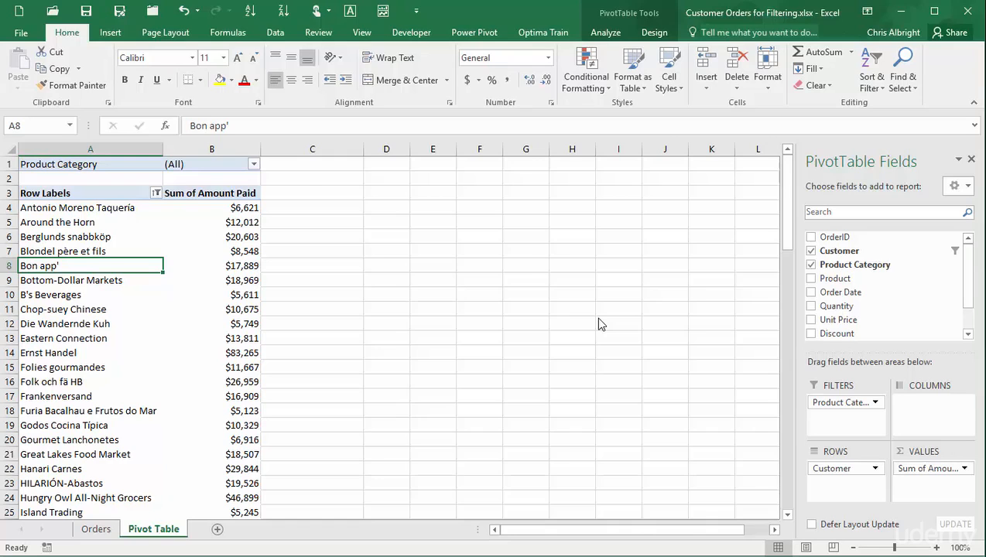
- Try filtering Product Category to Meat/Poultry only, and undo it together with the customer value filter
click(252, 165)
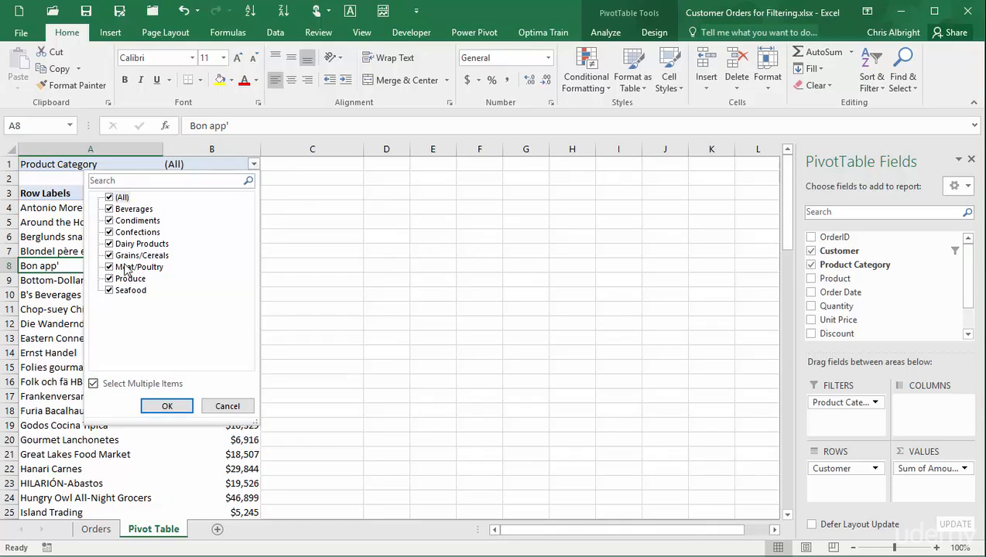
click(109, 197)
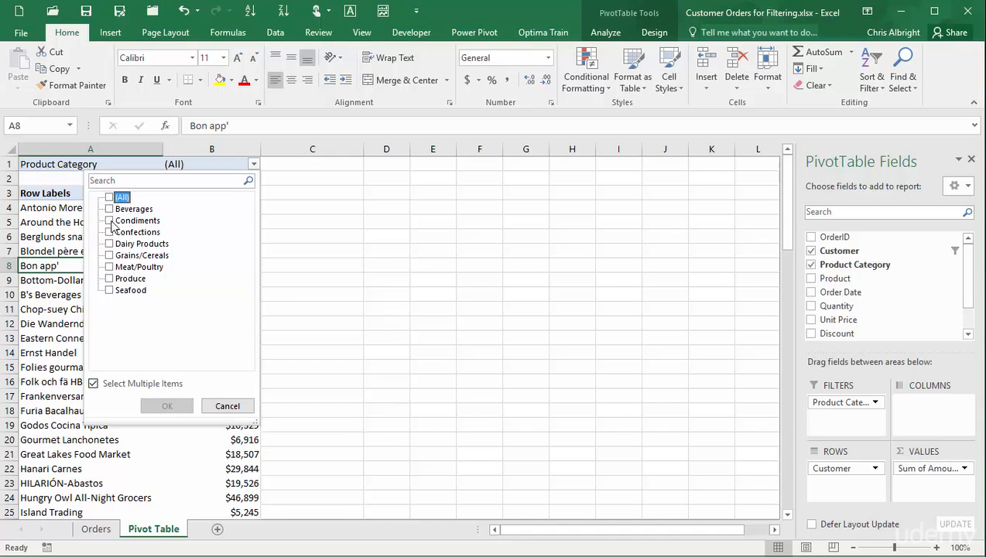
click(109, 267)
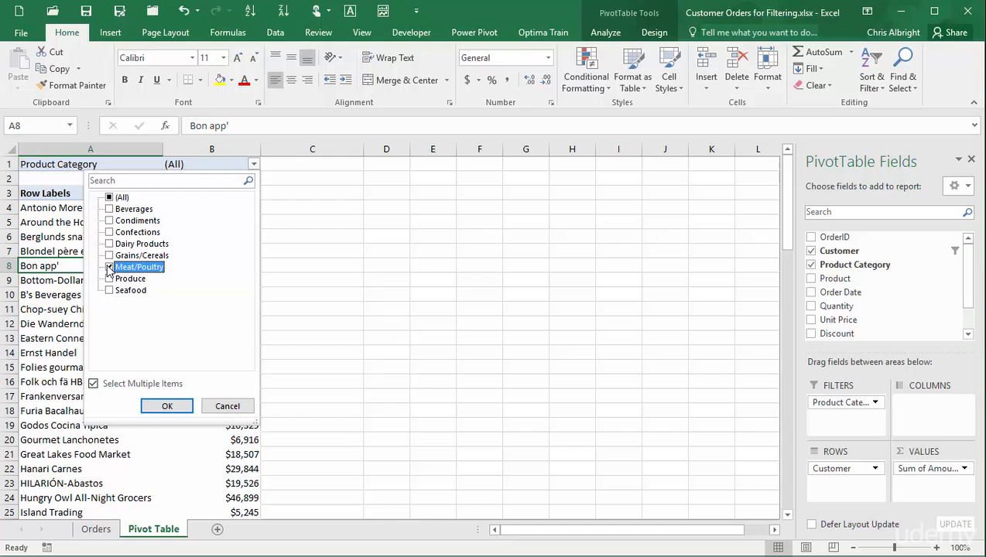
click(158, 410)
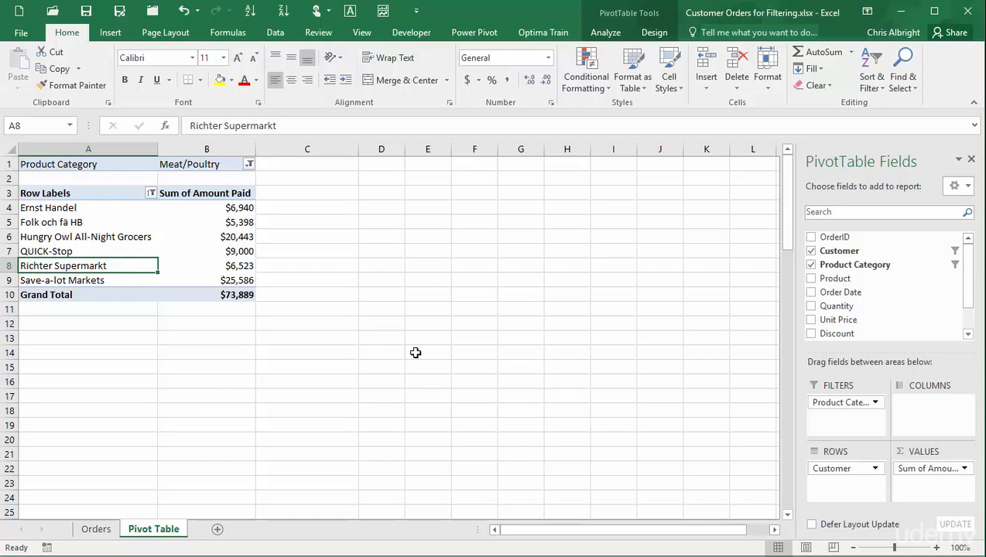
key(ctrl+z)
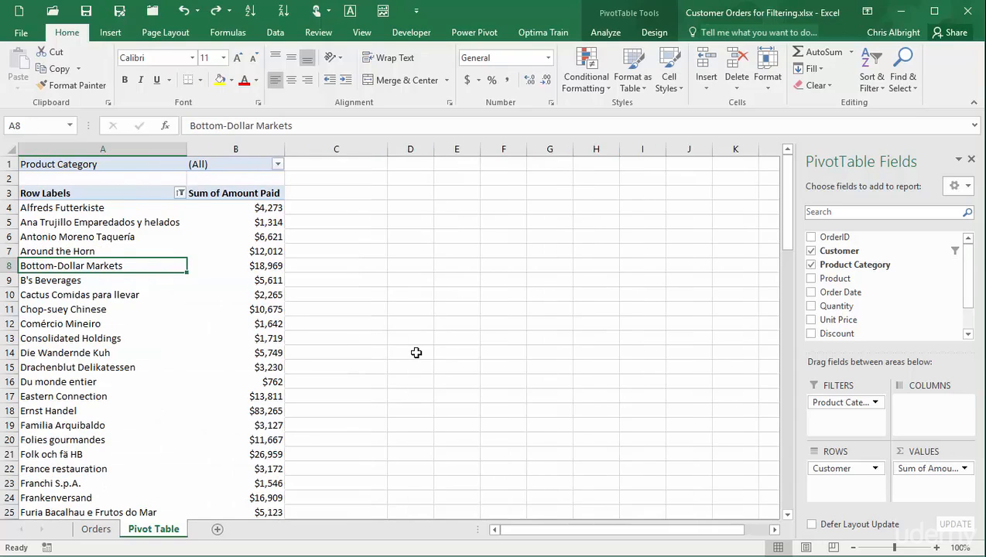
- Try a Top 10 filter showing the top 10 customer items by Sum of Amount Paid, and undo it
right_click(103, 266)
mouse_move(187, 350)
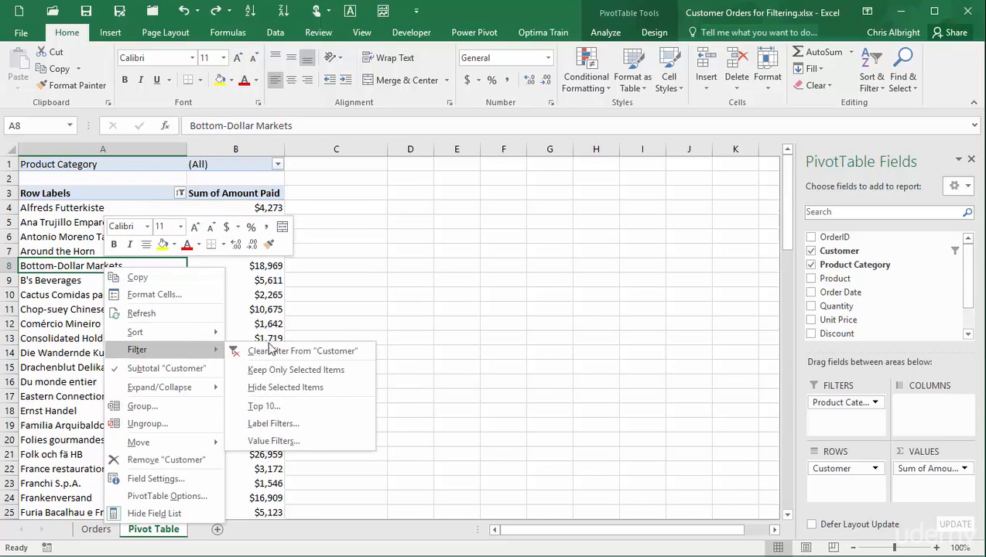
click(290, 408)
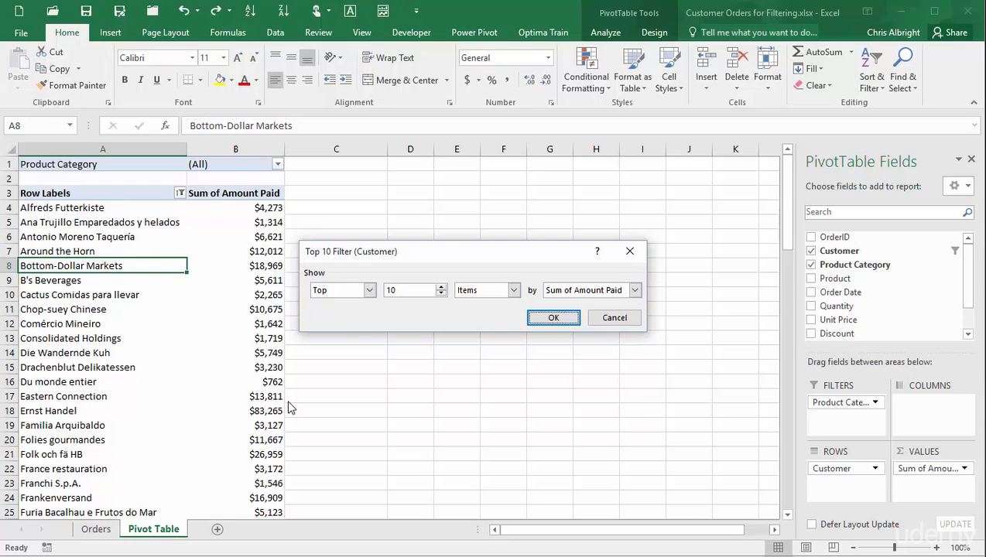
click(548, 318)
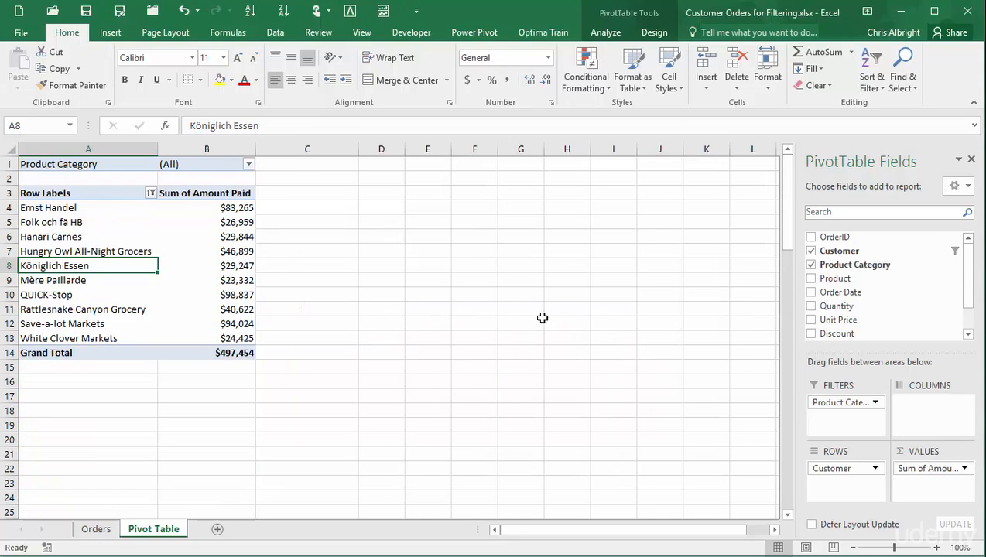
key(ctrl+z)
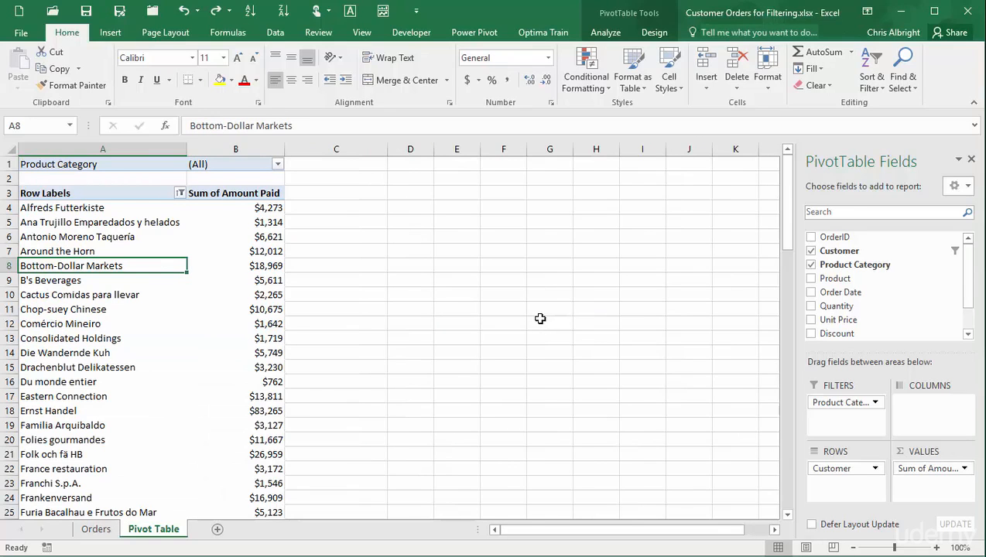
- Try a Top 10 filter showing the top 10 percent of customers by Sum of Amount Paid
right_click(54, 266)
mouse_move(176, 353)
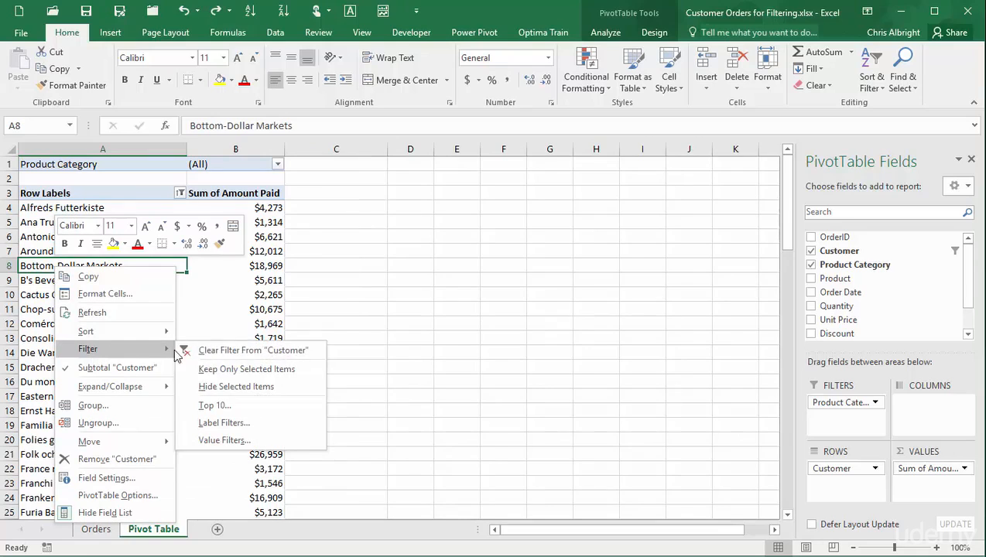
click(209, 403)
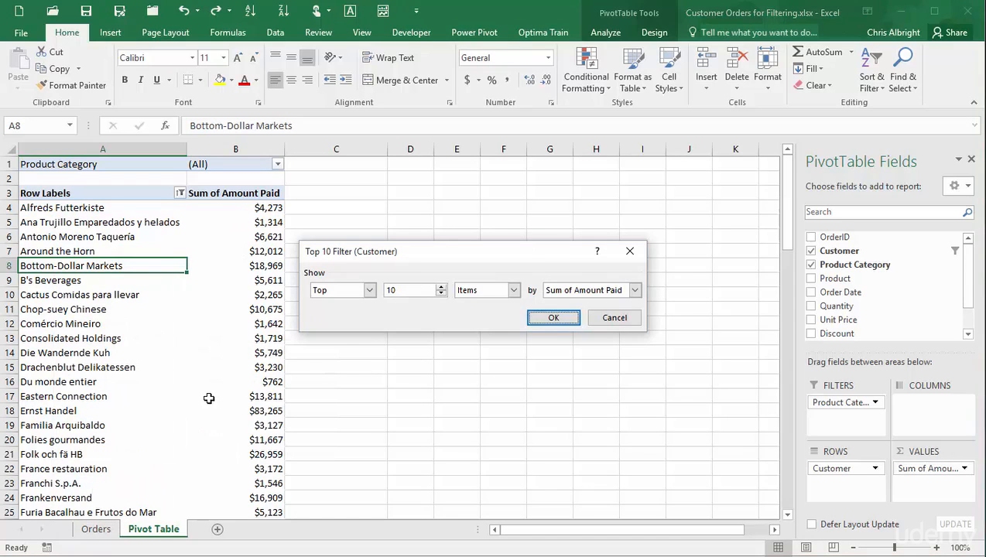
click(513, 290)
click(466, 312)
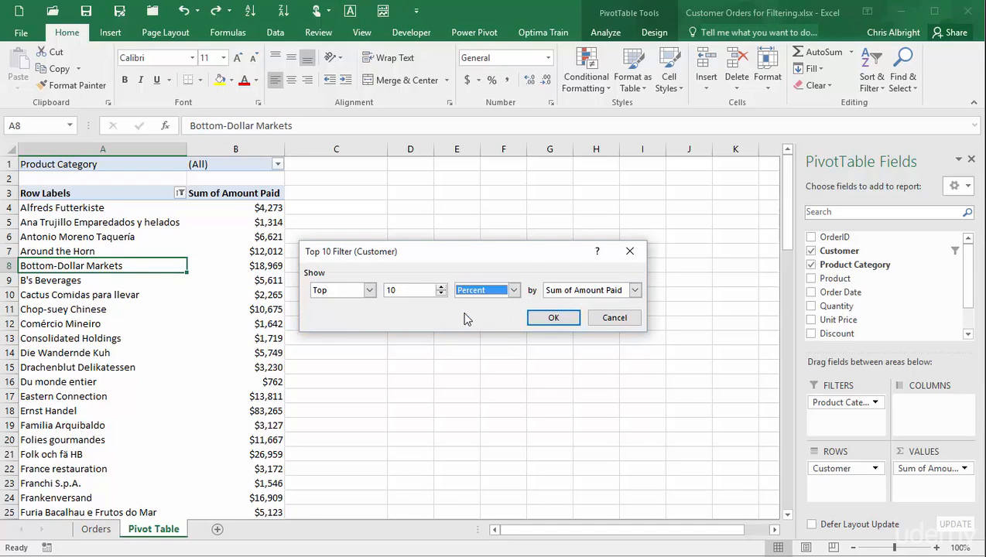
click(551, 318)
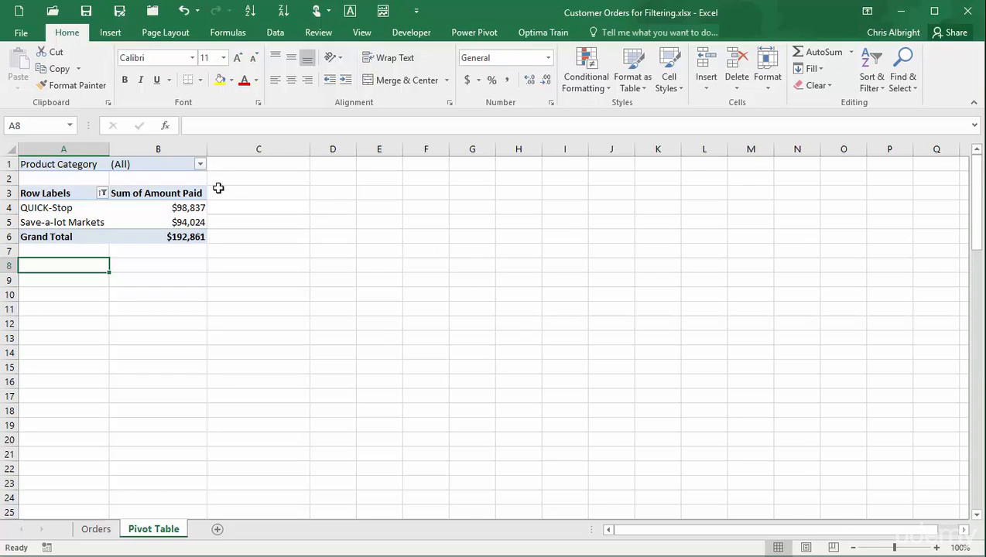
- Try filtering Product Category to Seafood only, and undo it together with the top 10 percent customer filter
click(201, 167)
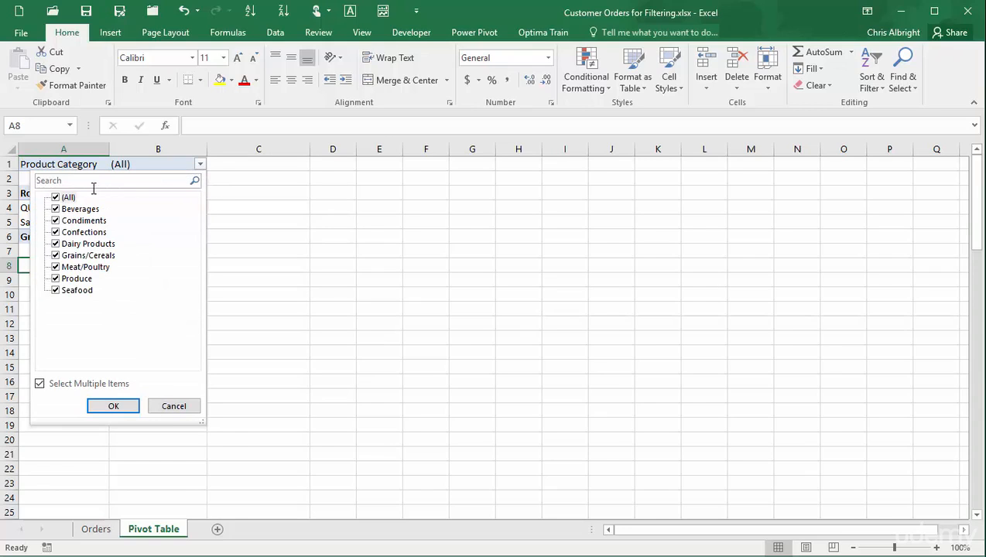
click(55, 197)
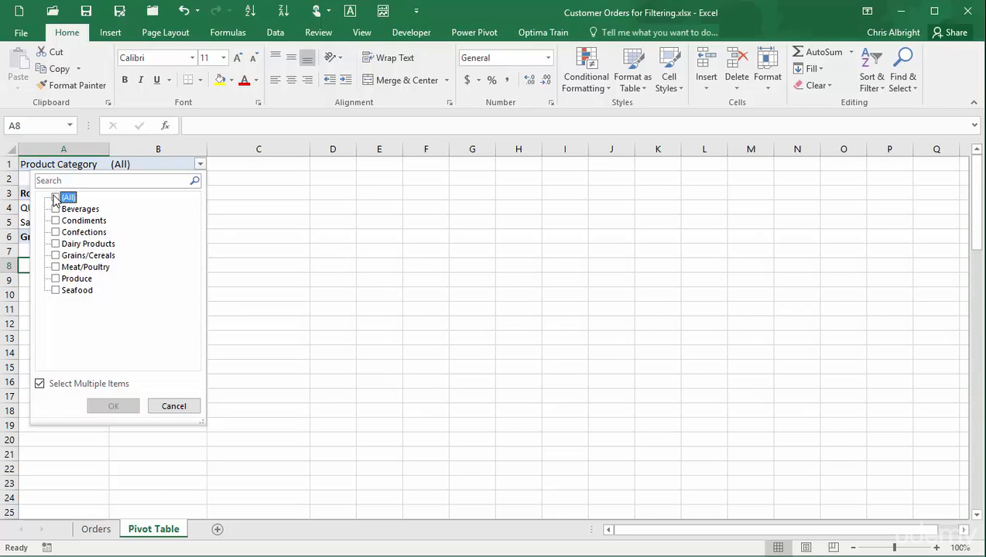
click(56, 290)
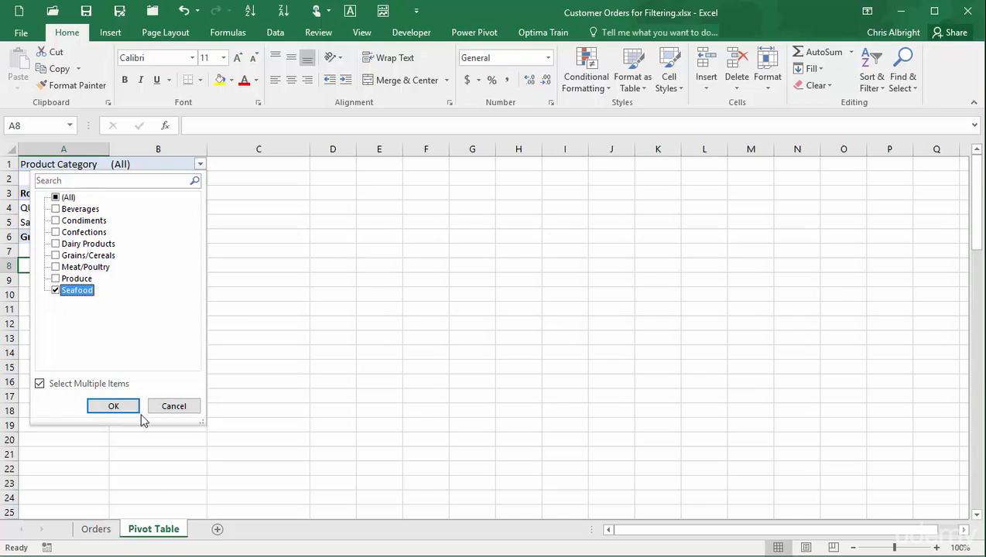
click(132, 408)
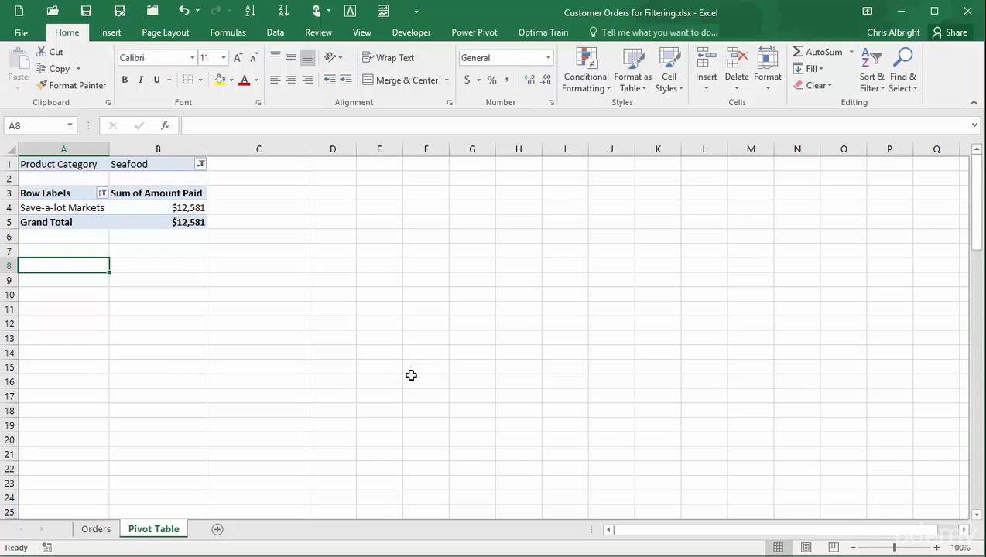
key(ctrl+z)
key(ctrl+z)
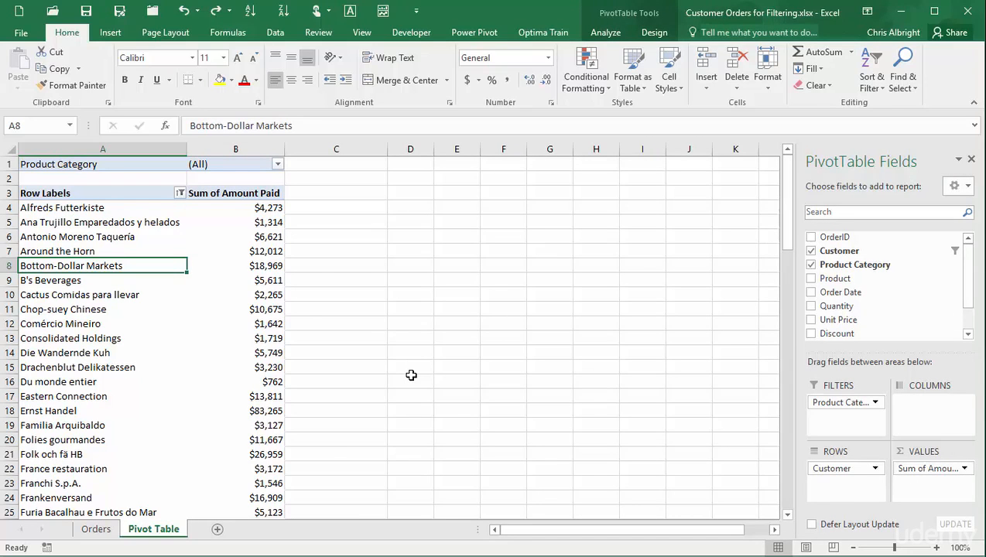
- Apply a Top 10 filter to the customers showing the top 400000 sum by Sum of Amount Paid
right_click(144, 267)
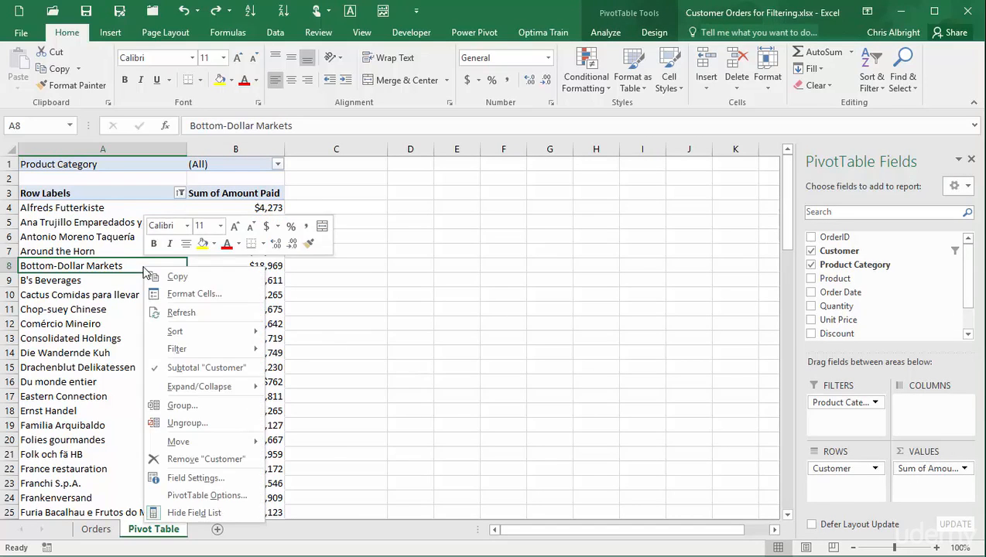
mouse_move(235, 348)
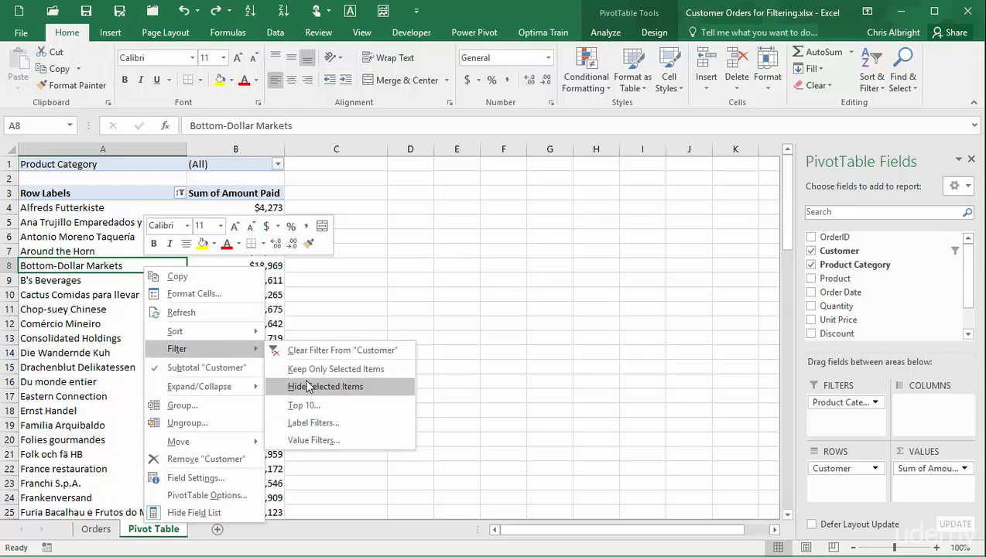
click(301, 405)
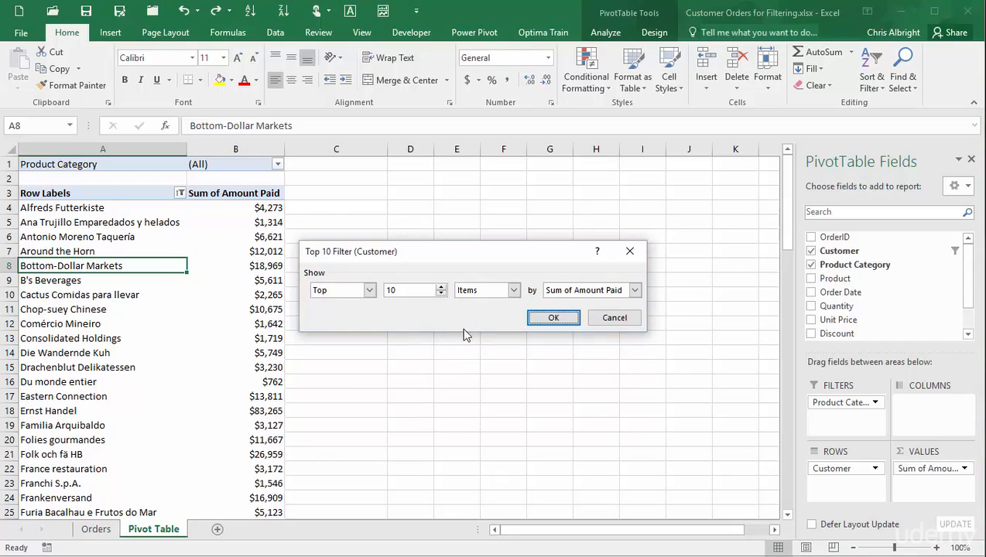
click(513, 290)
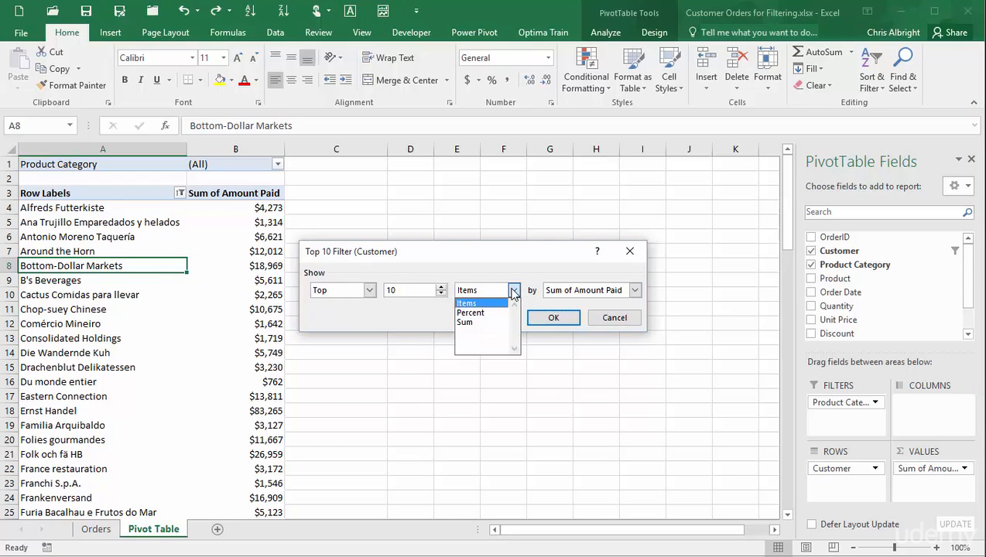
click(473, 323)
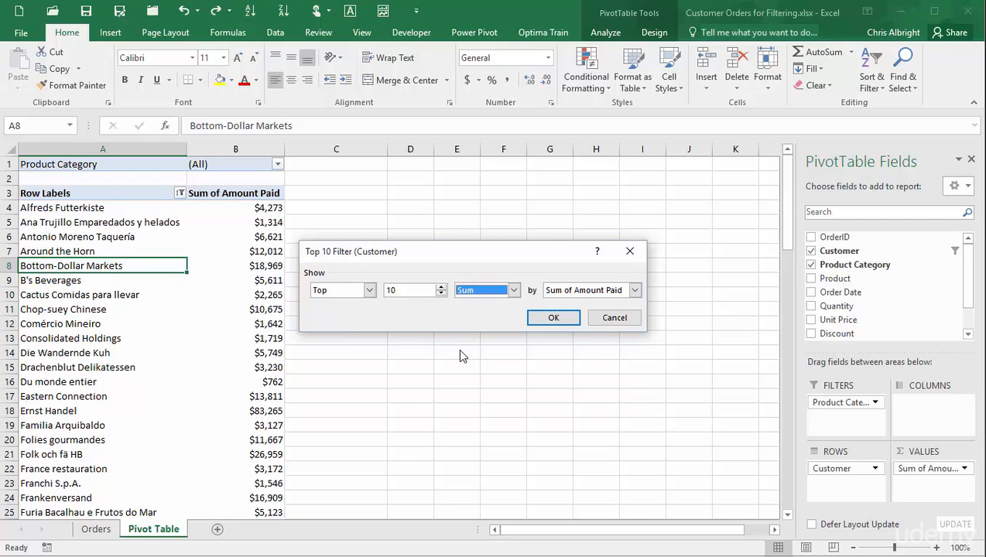
double_click(401, 288)
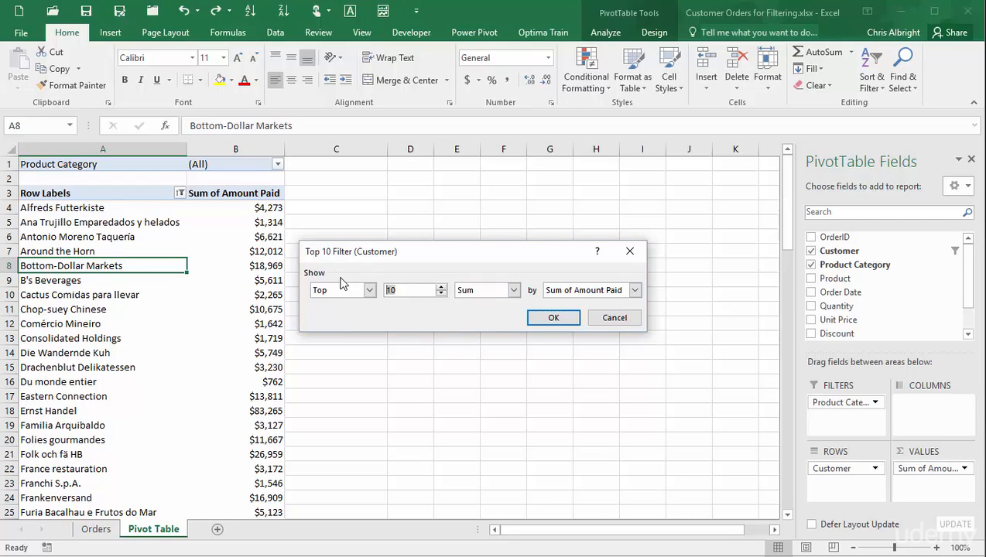
text(400000)
click(560, 323)
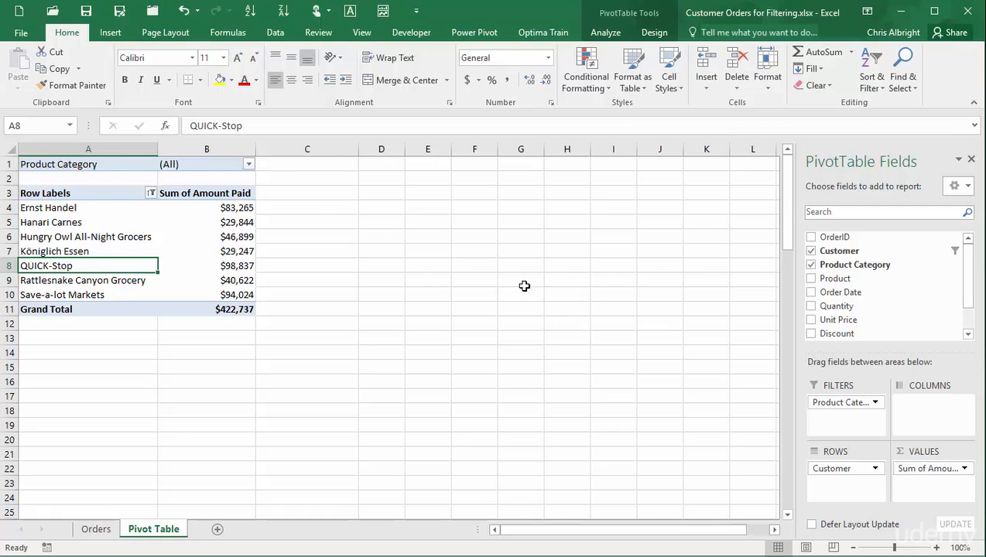
- Filter the pivot table's Product Category to Beverages only and look over the resulting customer list
click(247, 165)
click(105, 198)
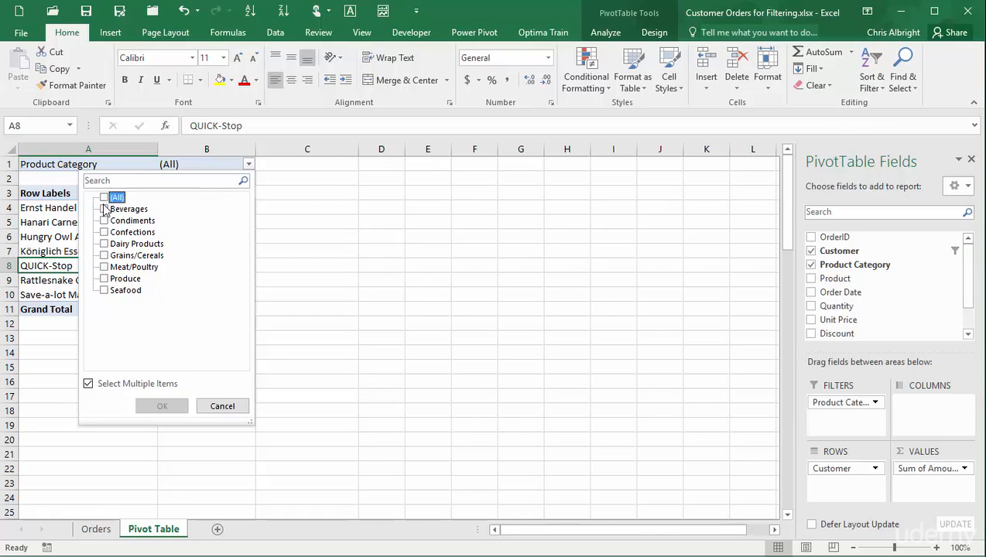
click(104, 209)
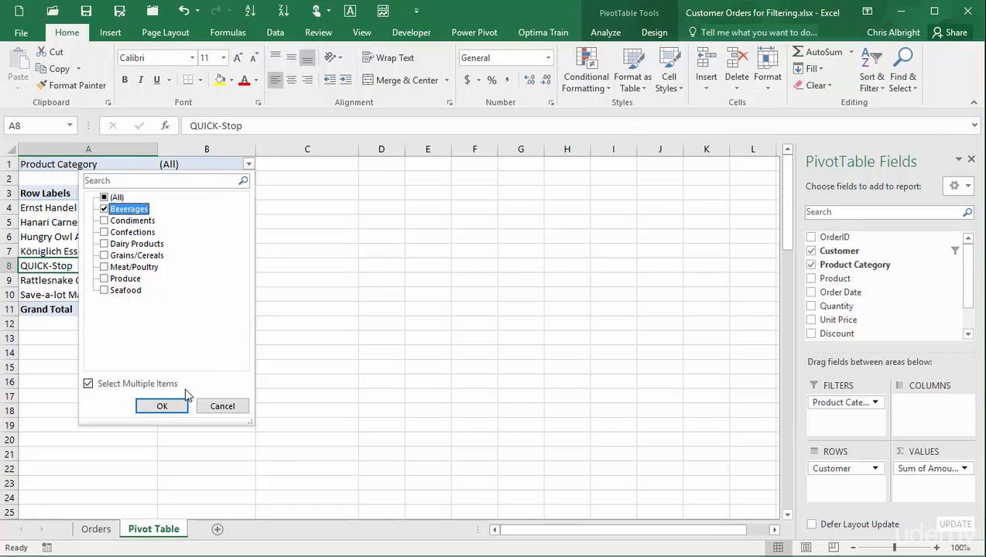
click(172, 407)
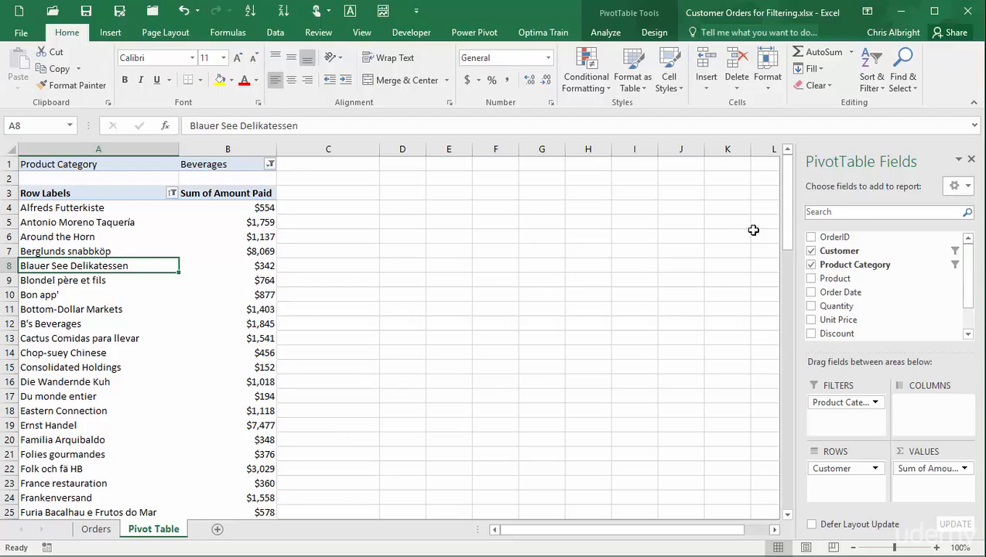
drag(790, 220, 781, 193)
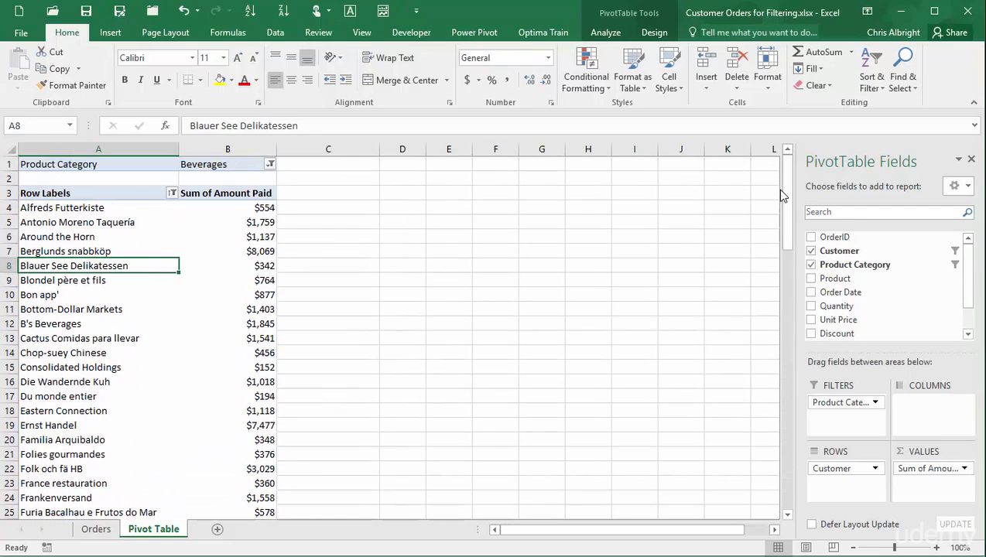